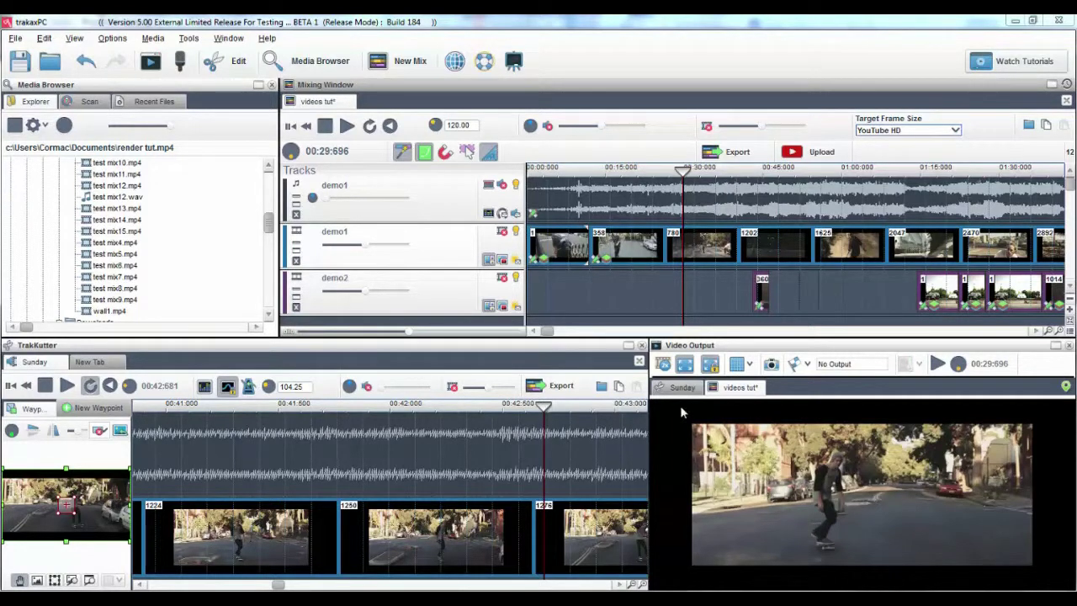
- Reopen the first clip's colour adjustment settings and close them unchanged
{"action": "left_click", "coordinate": [607, 261]}
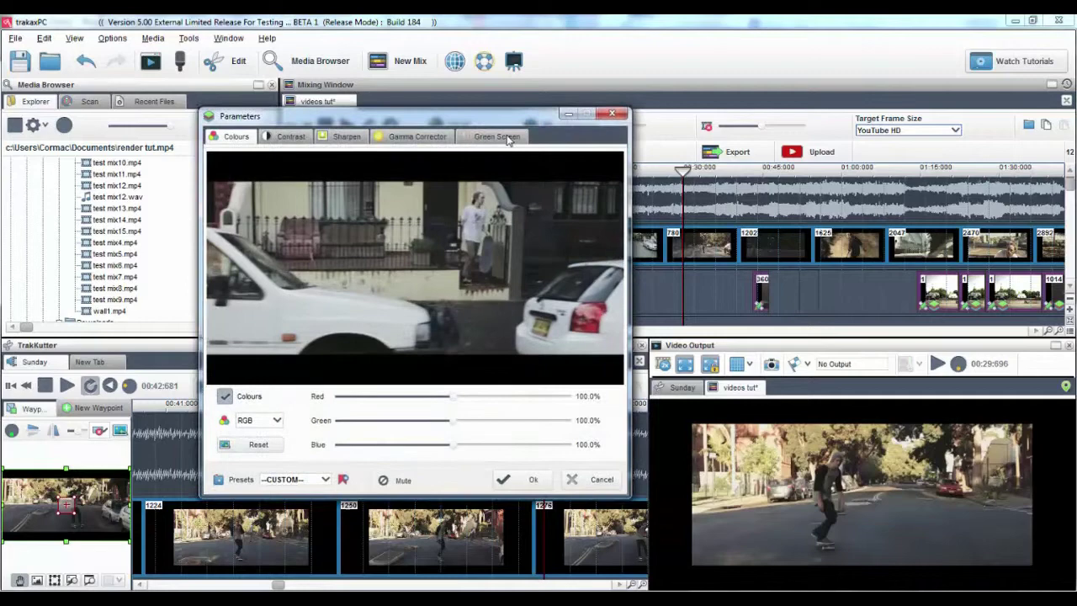
{"action": "left_click_drag", "start_coordinate": [504, 122], "coordinate": [435, 125]}
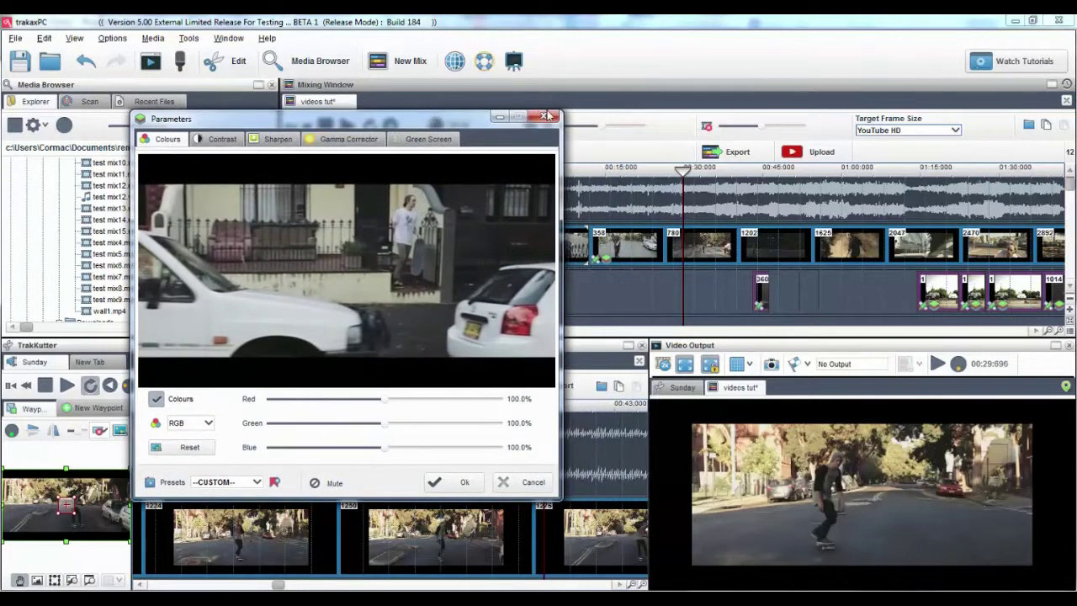
{"action": "left_click", "coordinate": [549, 115]}
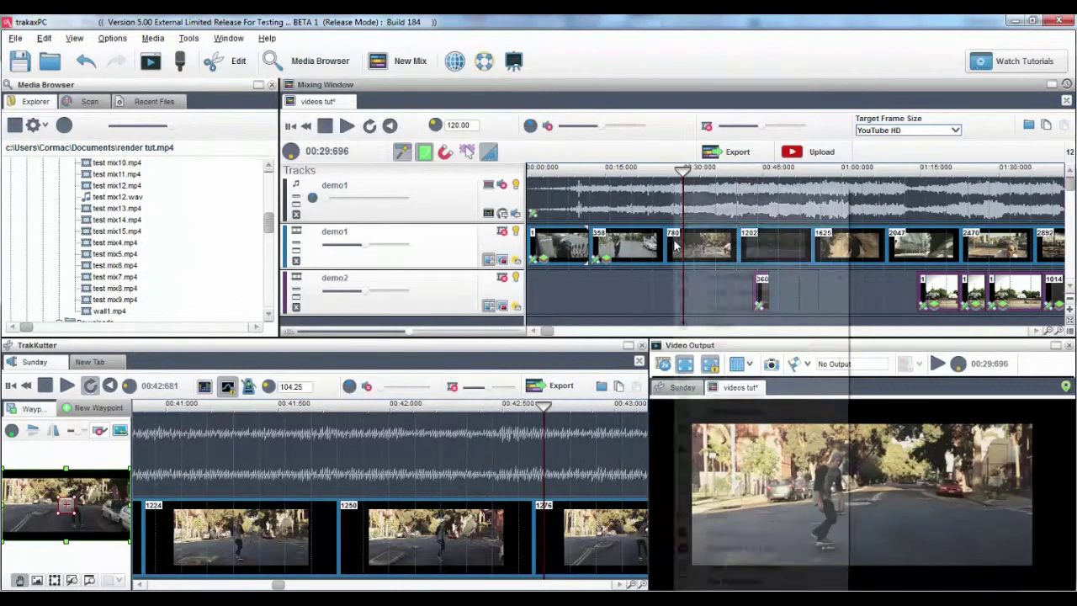
- Add a Colour Adjust effect to the demo1 segment and move the playhead to 00:32:256
{"action": "right_click", "coordinate": [675, 244]}
{"action": "mouse_move", "coordinate": [729, 277]}
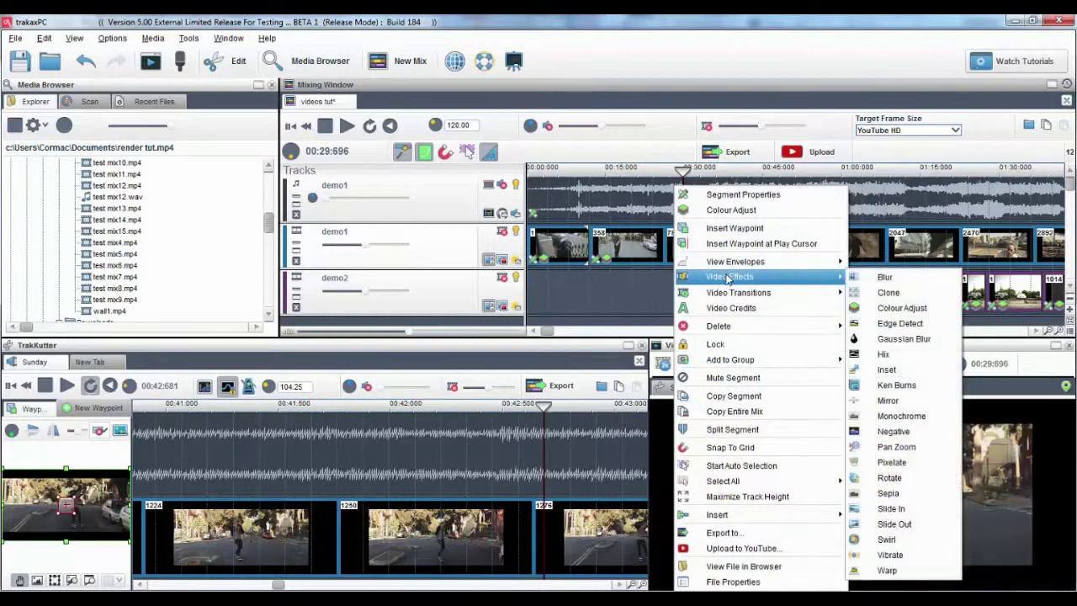
{"action": "left_click", "coordinate": [895, 308]}
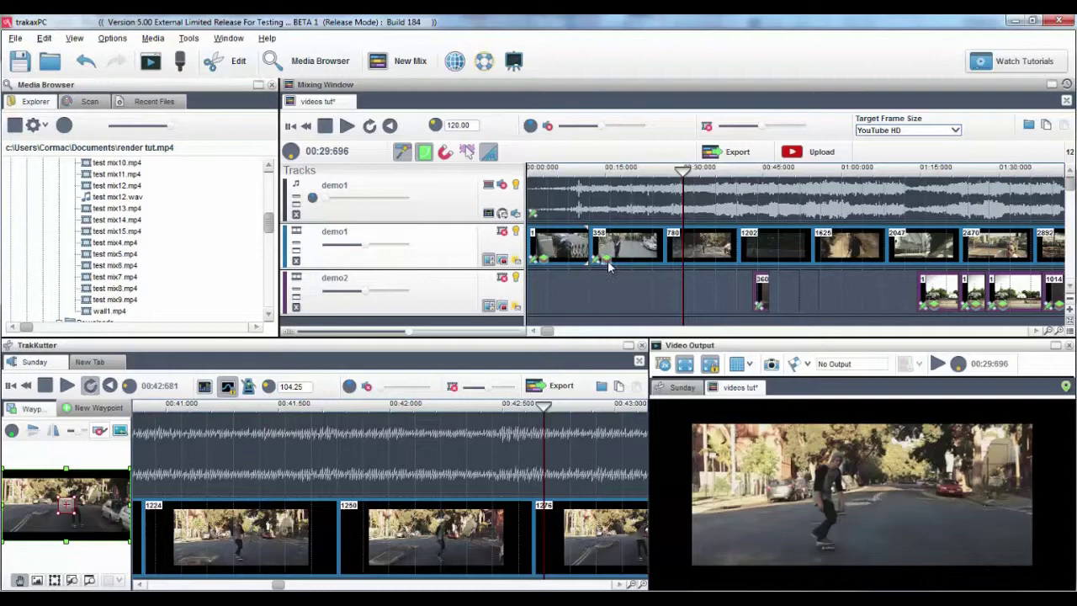
{"action": "left_click", "coordinate": [607, 260]}
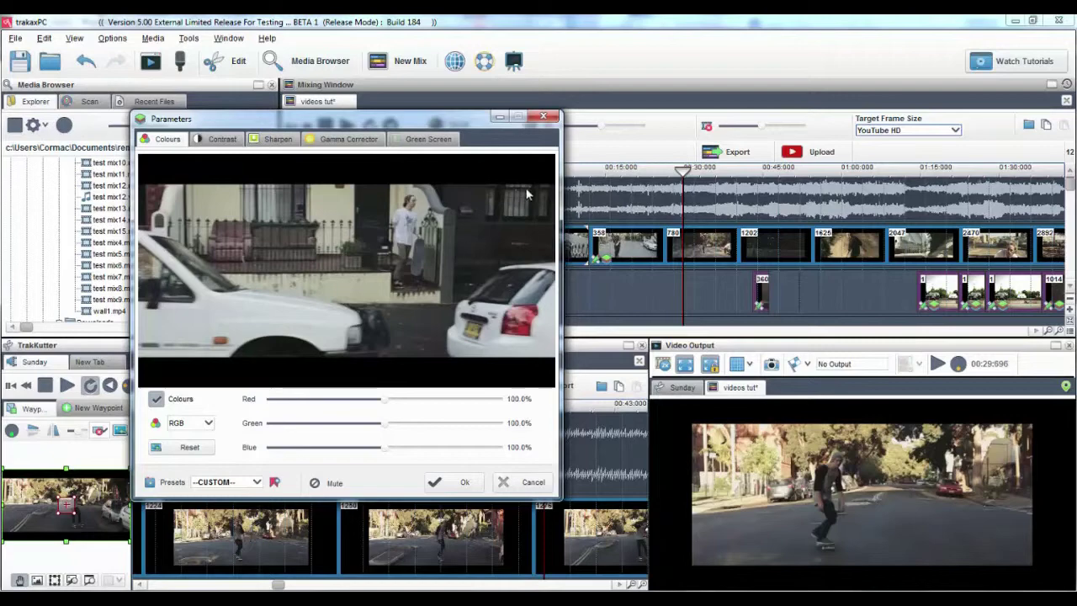
{"action": "left_click", "coordinate": [543, 117]}
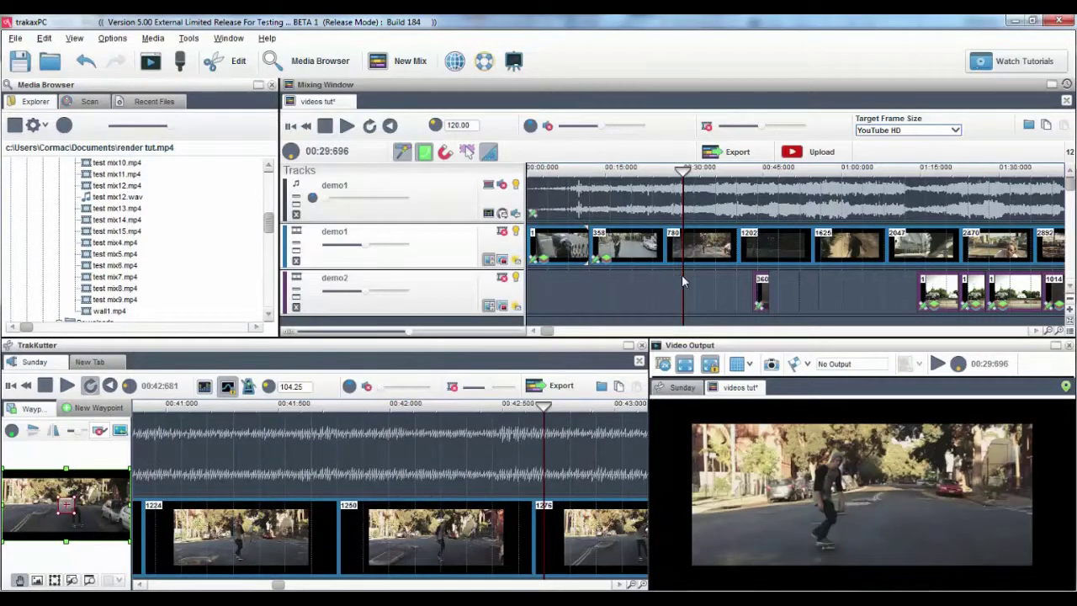
{"action": "left_click_drag", "start_coordinate": [690, 279], "coordinate": [695, 278]}
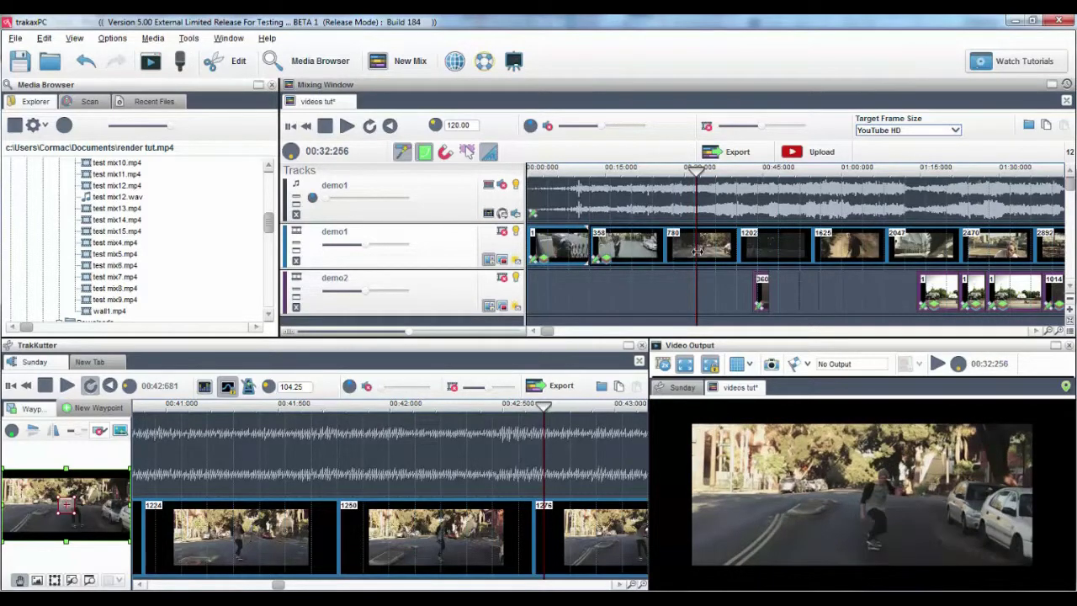
- Open Colour Adjust for the demo1 clip at 00:32, browse its Contrast, Sharpen, Gamma and Green Screen tabs, and return to Colours
{"action": "right_click", "coordinate": [696, 257]}
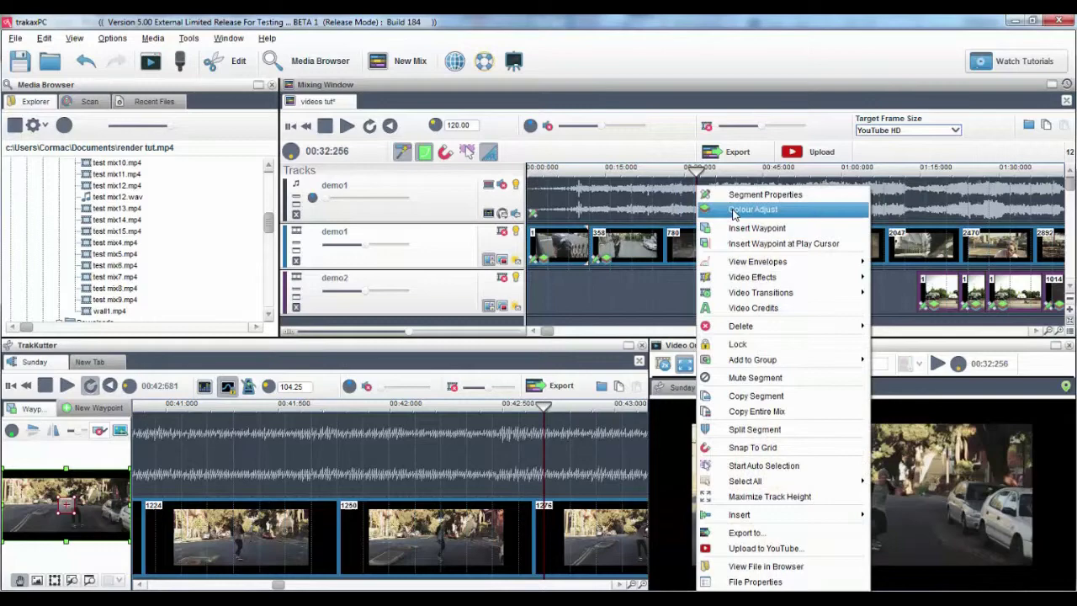
{"action": "left_click", "coordinate": [723, 217]}
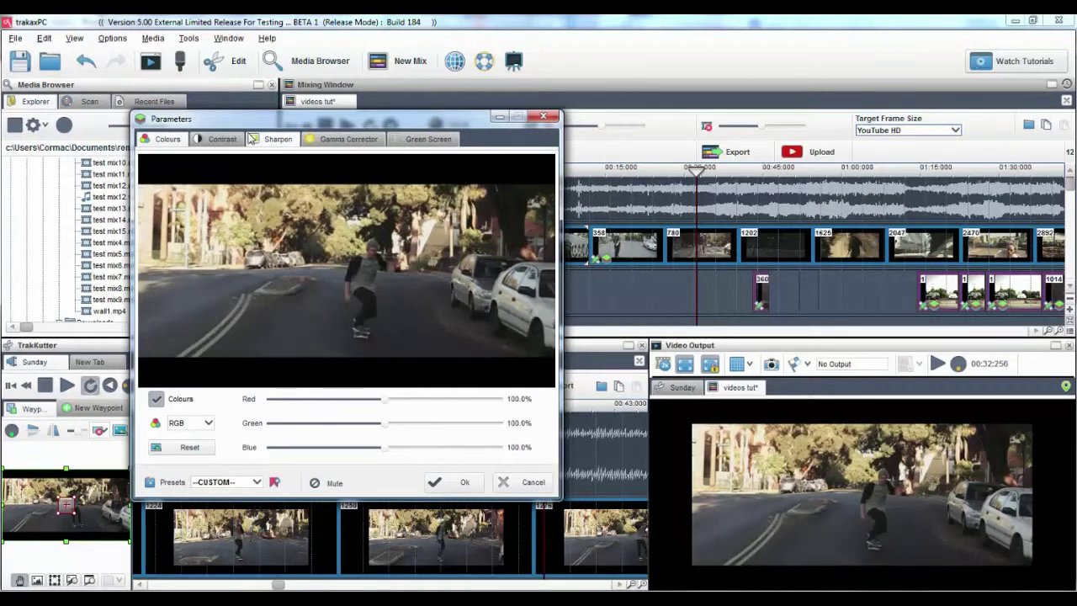
{"action": "left_click", "coordinate": [219, 139]}
{"action": "left_click", "coordinate": [278, 139]}
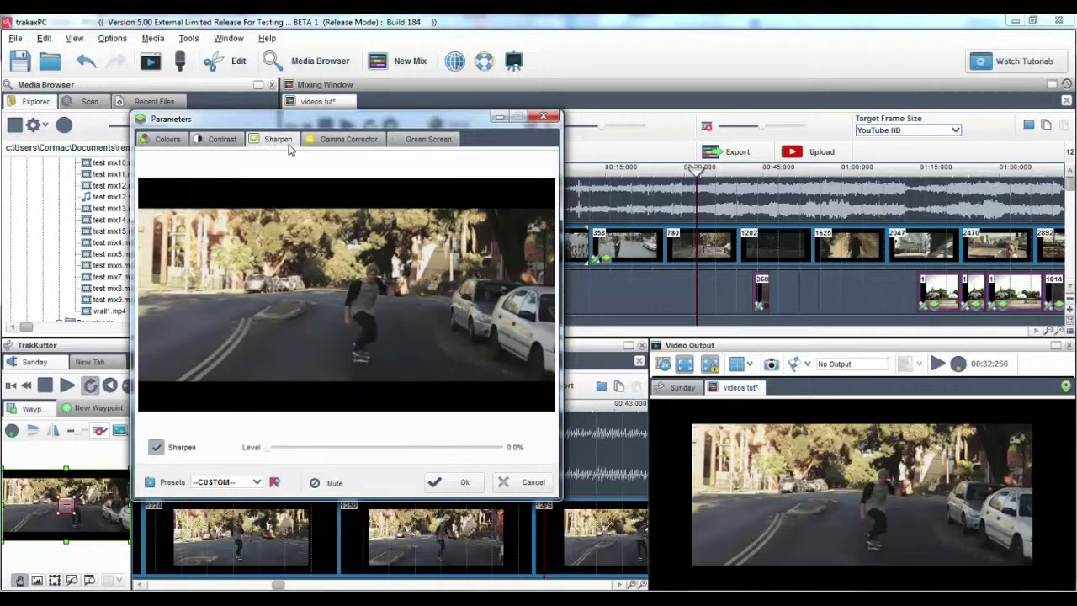
{"action": "left_click", "coordinate": [328, 145]}
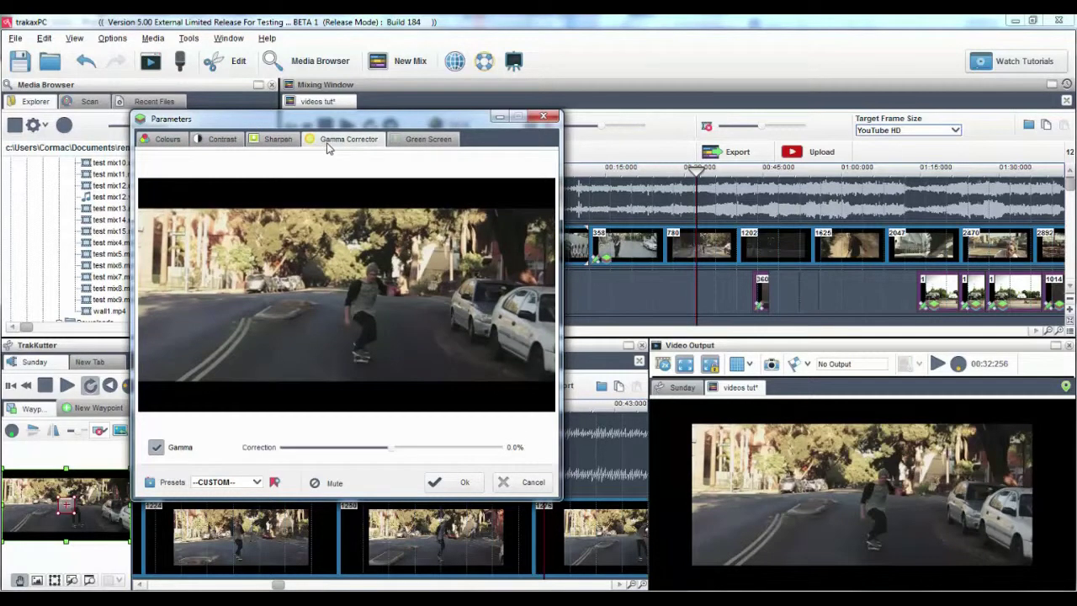
{"action": "left_click", "coordinate": [426, 141]}
{"action": "left_click", "coordinate": [358, 143]}
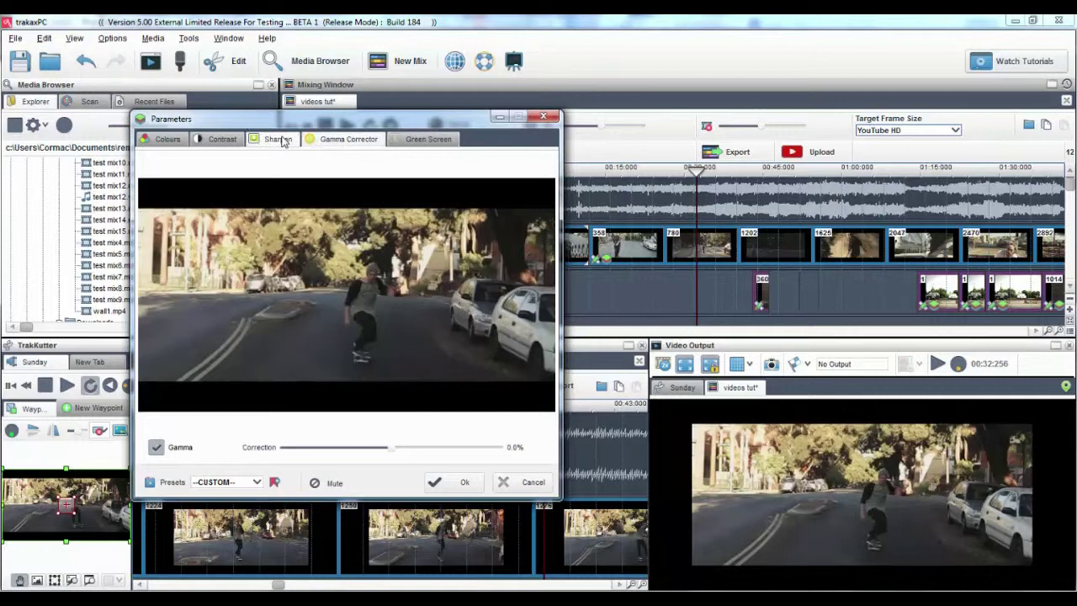
{"action": "left_click", "coordinate": [167, 140]}
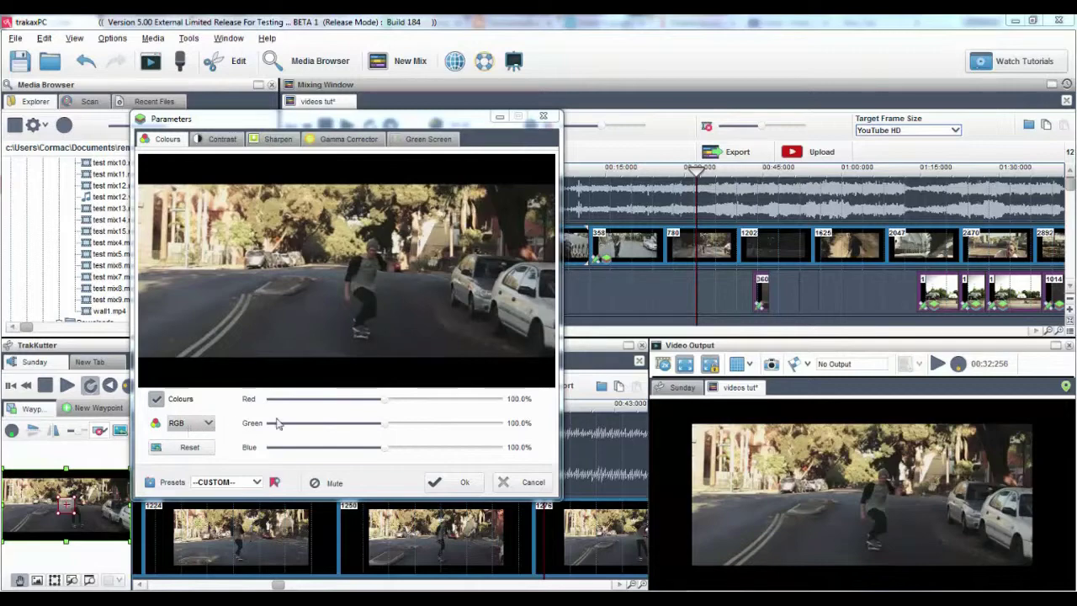
- Set red to 73.5% and green to 110%, then list the colour modes
{"action": "mouse_move", "coordinate": [384, 398]}
{"action": "left_mouse_down"}
{"action": "mouse_move", "coordinate": [454, 406]}
{"action": "mouse_move", "coordinate": [346, 400]}
{"action": "mouse_move", "coordinate": [308, 427]}
{"action": "mouse_move", "coordinate": [404, 426]}
{"action": "mouse_move", "coordinate": [373, 401]}
{"action": "mouse_move", "coordinate": [342, 409]}
{"action": "left_mouse_up"}
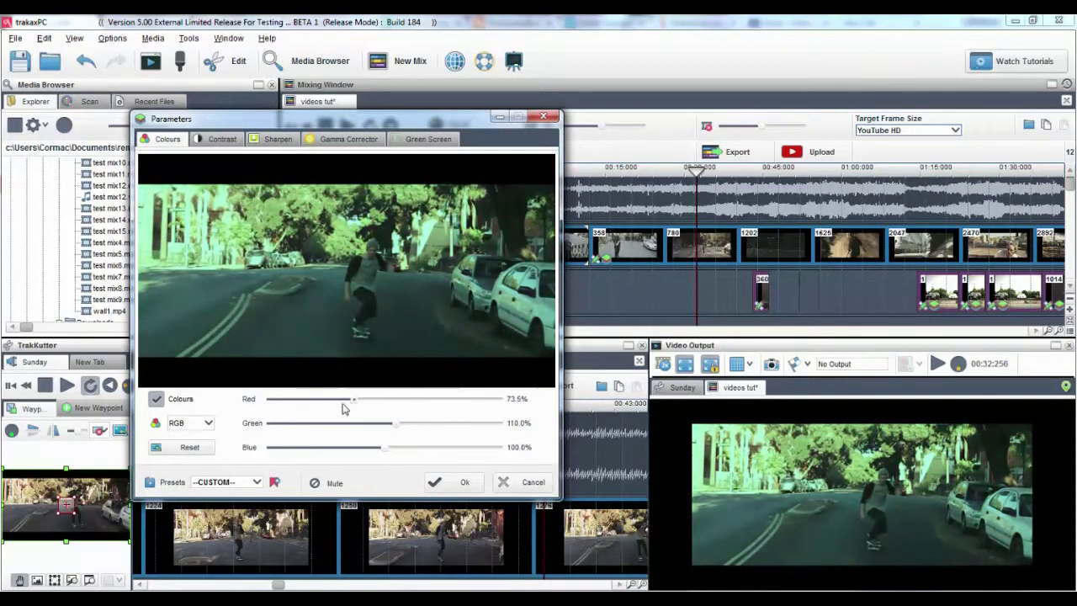
{"action": "left_click", "coordinate": [202, 425]}
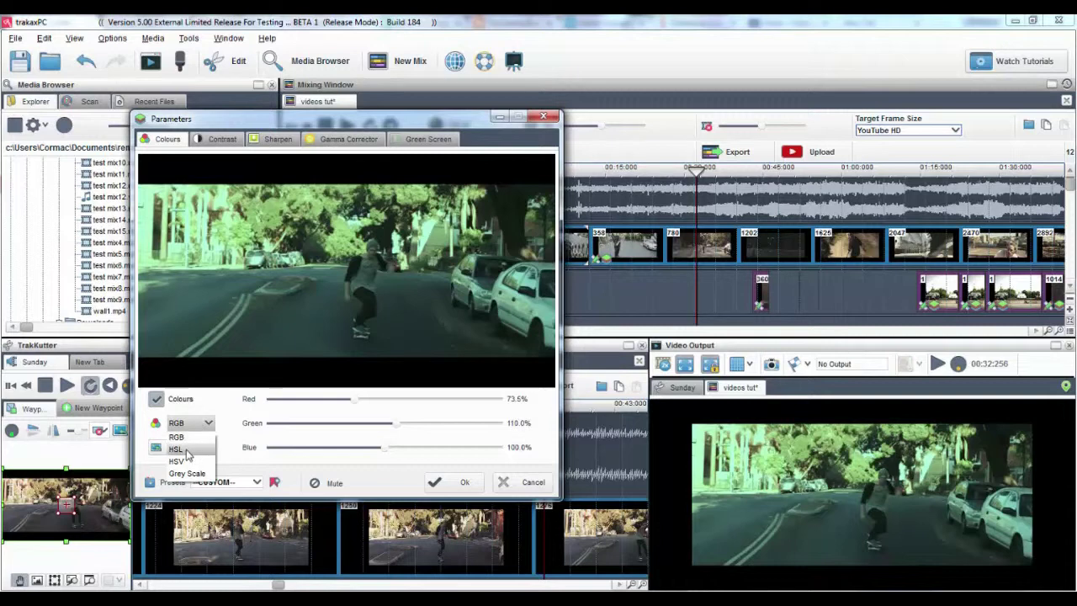
- Switch the colour model from RGB through HSL to HSV
{"action": "left_click", "coordinate": [187, 451]}
{"action": "left_click", "coordinate": [199, 425]}
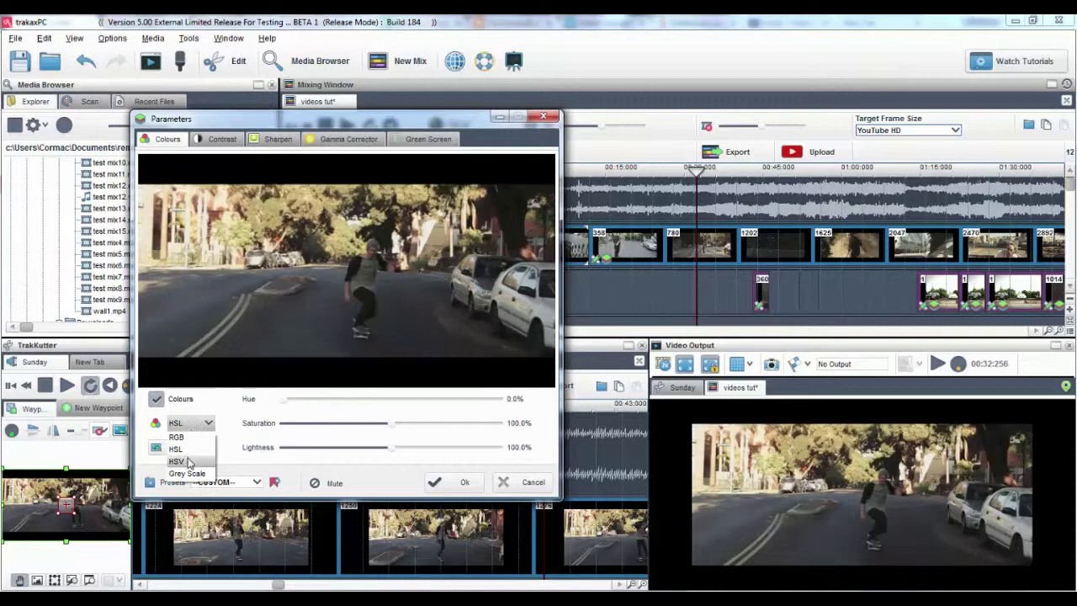
{"action": "left_click", "coordinate": [188, 463]}
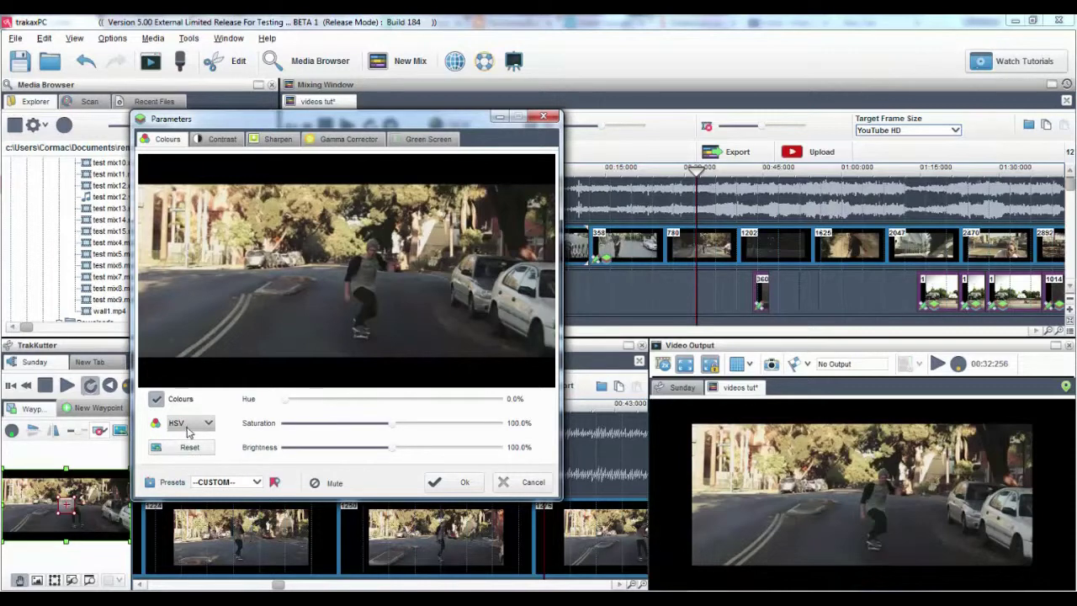
{"action": "left_click", "coordinate": [190, 424]}
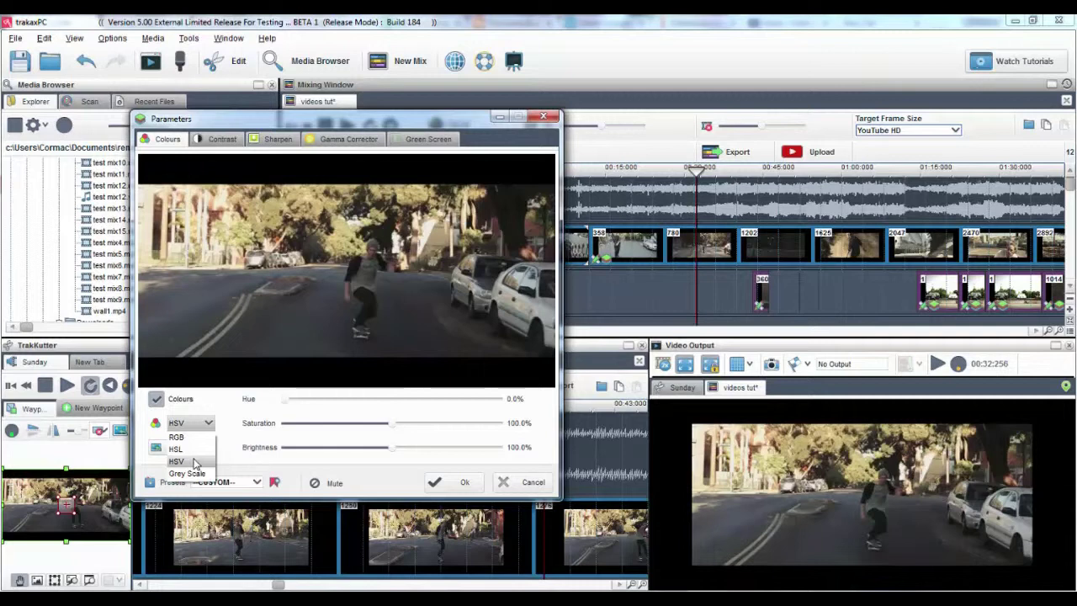
{"action": "left_click", "coordinate": [397, 428]}
- Try saturation 147.2% with a Max 200% range, then reset HSV to defaults
{"action": "mouse_move", "coordinate": [396, 427]}
{"action": "left_mouse_down"}
{"action": "mouse_move", "coordinate": [443, 428]}
{"action": "mouse_move", "coordinate": [329, 427]}
{"action": "mouse_move", "coordinate": [468, 428]}
{"action": "mouse_move", "coordinate": [437, 429]}
{"action": "left_mouse_up"}
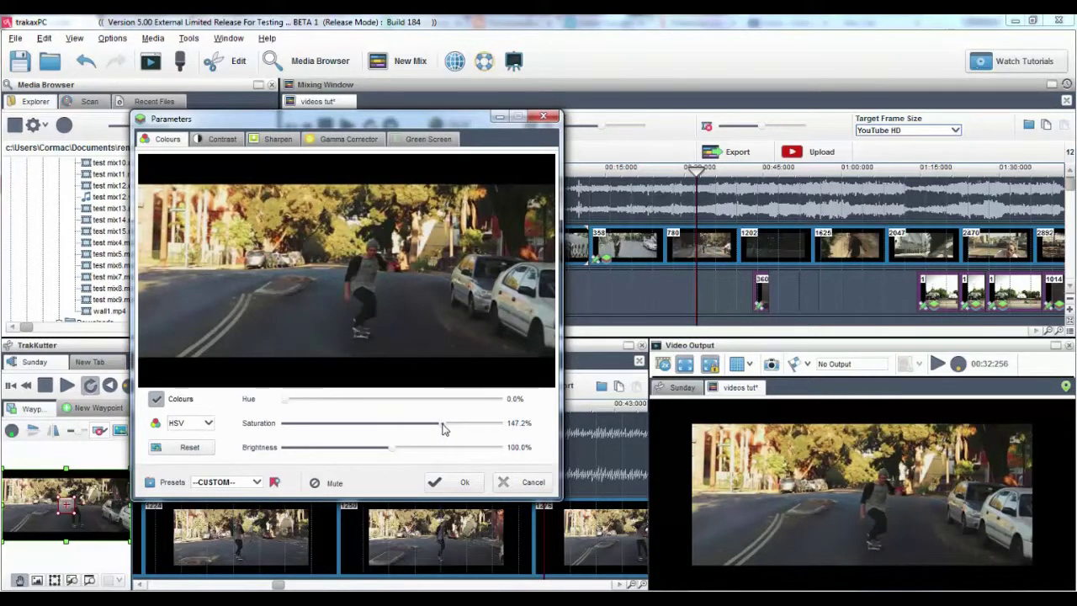
{"action": "right_click", "coordinate": [444, 427]}
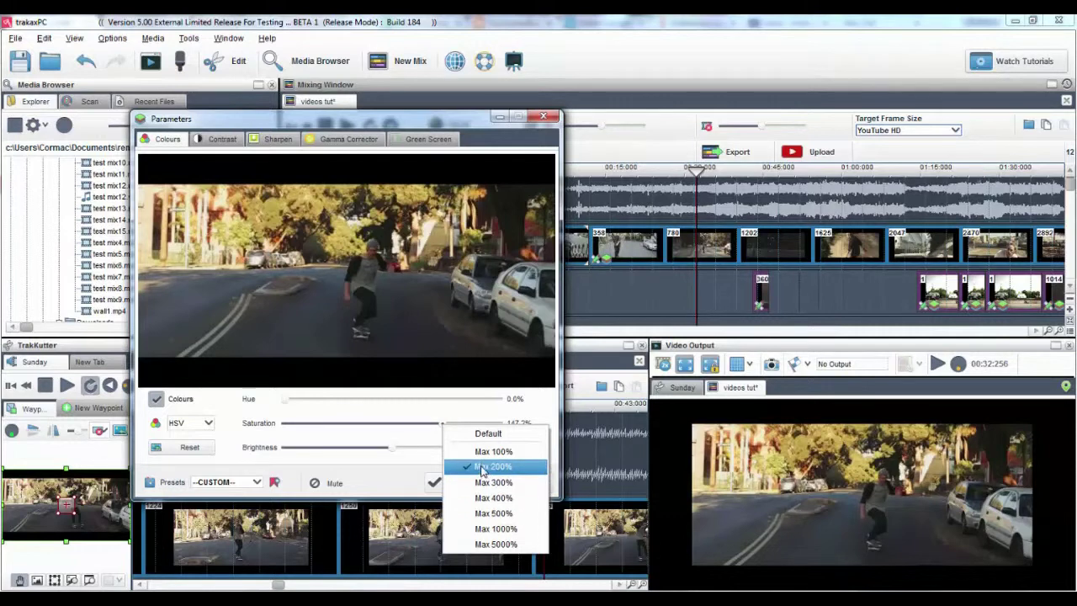
{"action": "left_click", "coordinate": [482, 466]}
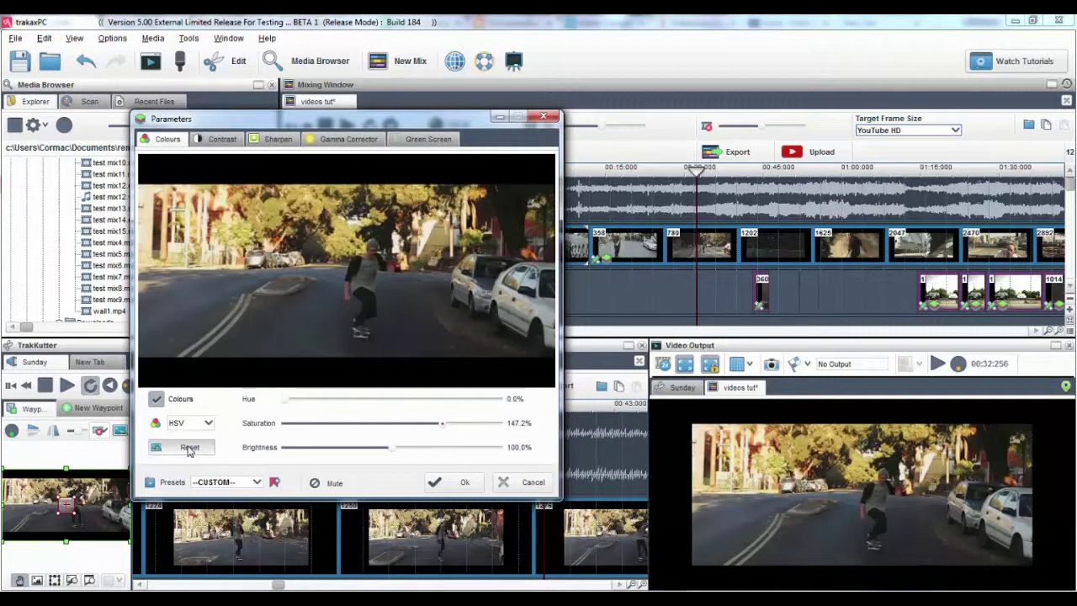
{"action": "left_click", "coordinate": [189, 448]}
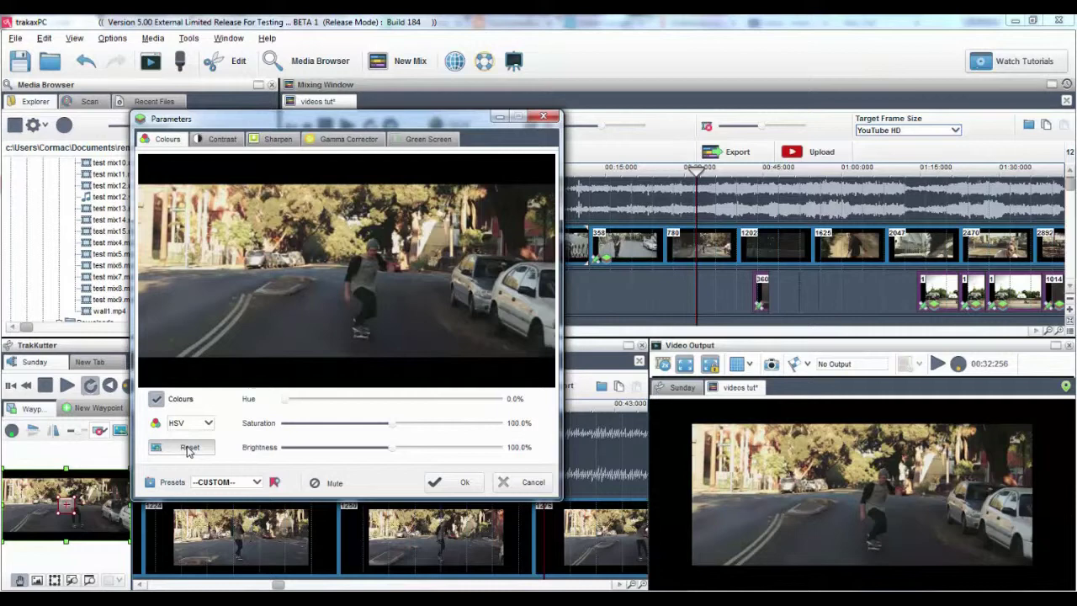
- Test a stronger contrast, then reset contrast, centre and brightness to 0%
{"action": "left_click", "coordinate": [218, 143]}
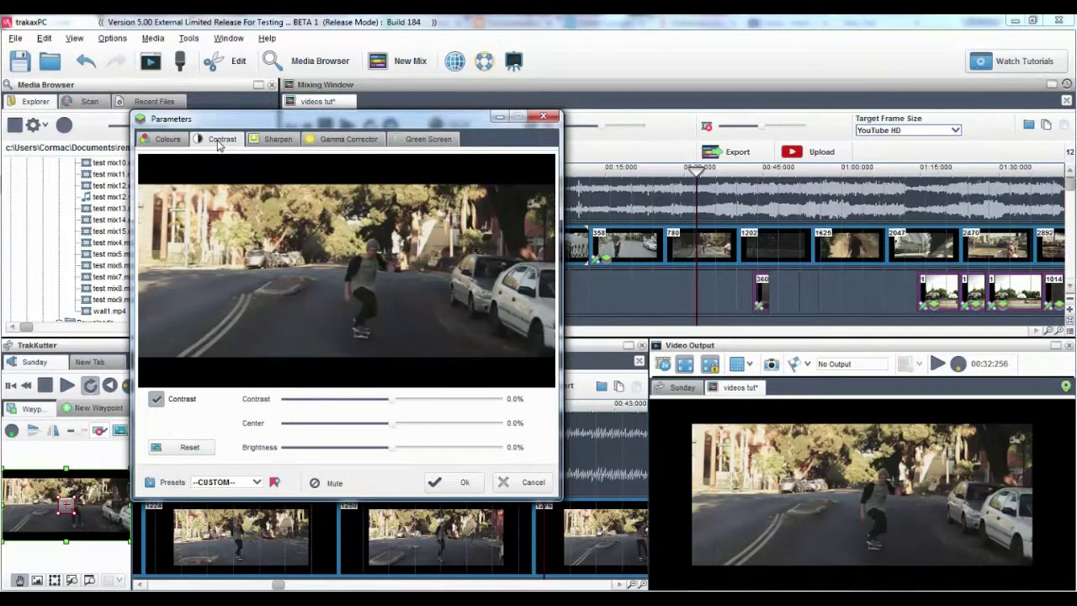
{"action": "mouse_move", "coordinate": [391, 399]}
{"action": "left_mouse_down"}
{"action": "mouse_move", "coordinate": [407, 407]}
{"action": "mouse_move", "coordinate": [392, 404]}
{"action": "mouse_move", "coordinate": [375, 429]}
{"action": "mouse_move", "coordinate": [427, 427]}
{"action": "mouse_move", "coordinate": [422, 451]}
{"action": "mouse_move", "coordinate": [373, 452]}
{"action": "mouse_move", "coordinate": [390, 452]}
{"action": "left_mouse_up"}
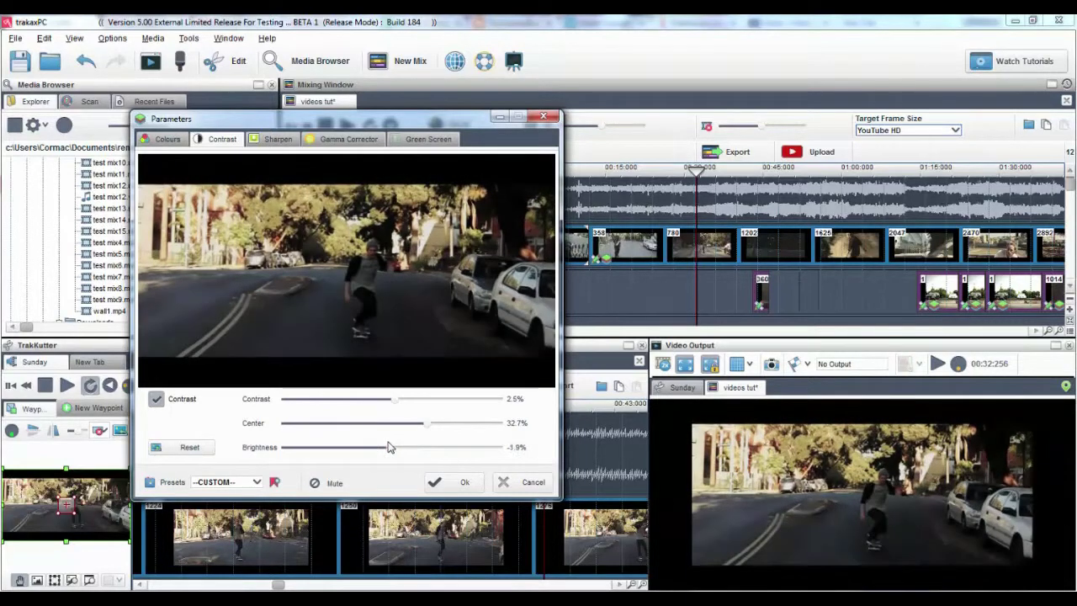
{"action": "left_click", "coordinate": [184, 451]}
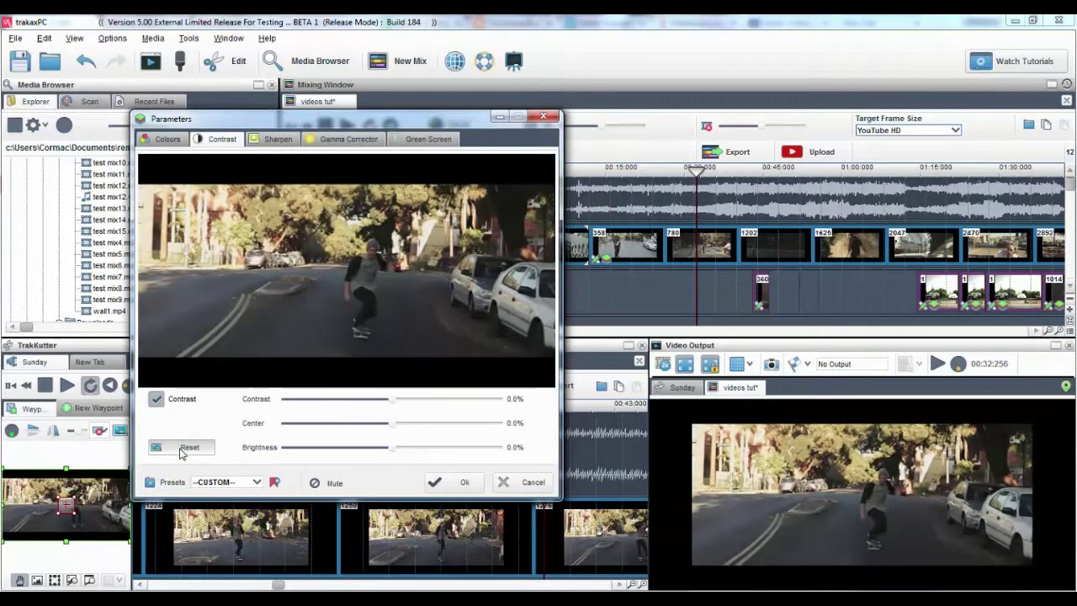
- Set the Sharpen level to 138.4% using a Max 200% slider range
{"action": "left_click", "coordinate": [271, 142]}
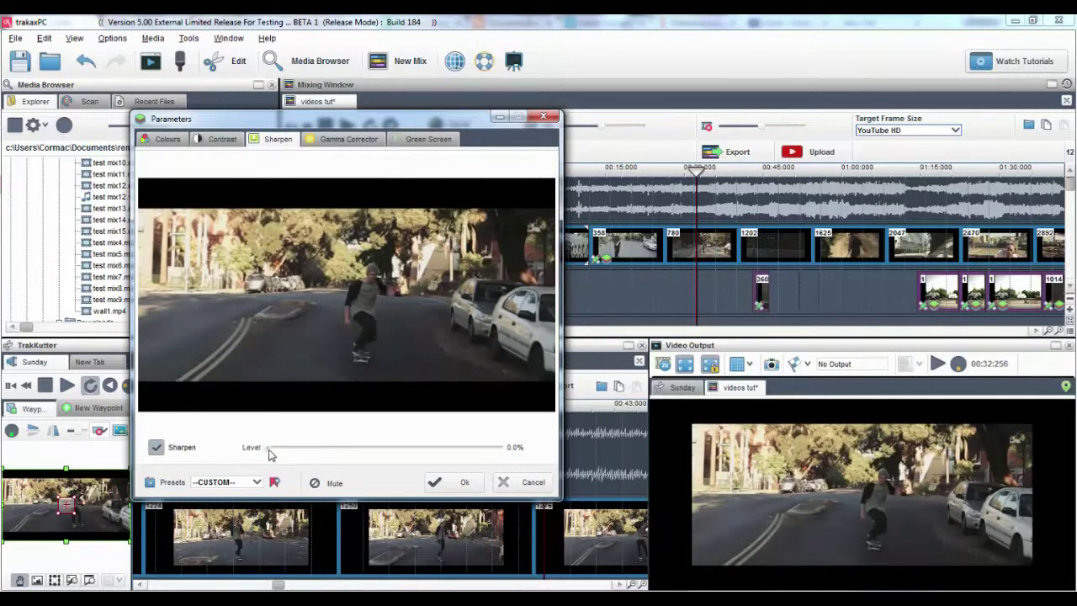
{"action": "mouse_move", "coordinate": [269, 453]}
{"action": "left_mouse_down"}
{"action": "mouse_move", "coordinate": [491, 443]}
{"action": "mouse_move", "coordinate": [348, 456]}
{"action": "mouse_move", "coordinate": [482, 454]}
{"action": "mouse_move", "coordinate": [301, 454]}
{"action": "mouse_move", "coordinate": [492, 453]}
{"action": "mouse_move", "coordinate": [397, 451]}
{"action": "left_mouse_up"}
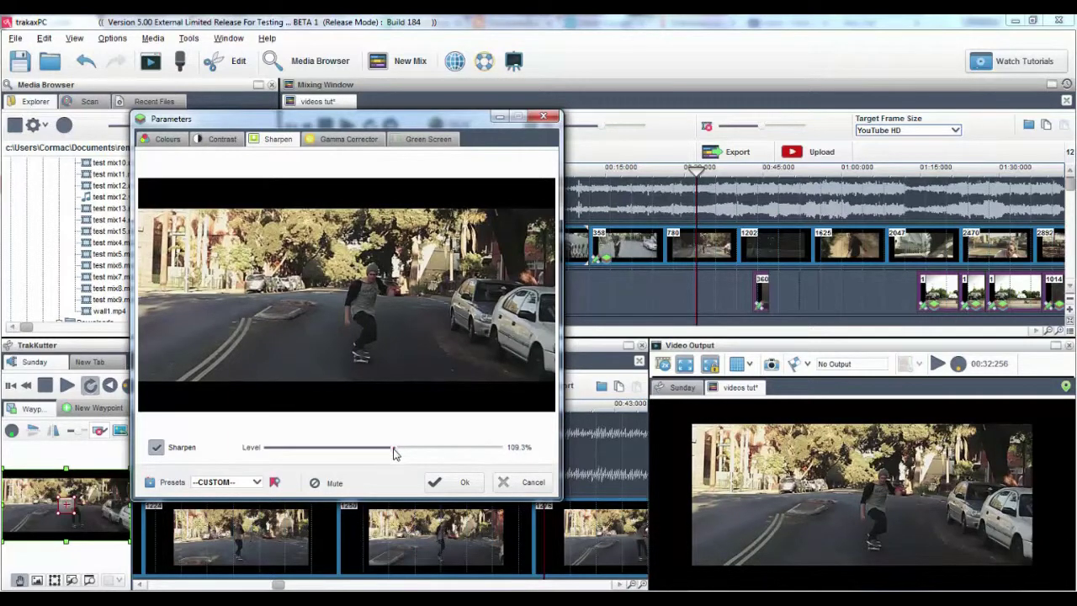
{"action": "right_click", "coordinate": [395, 454]}
{"action": "left_click", "coordinate": [433, 539]}
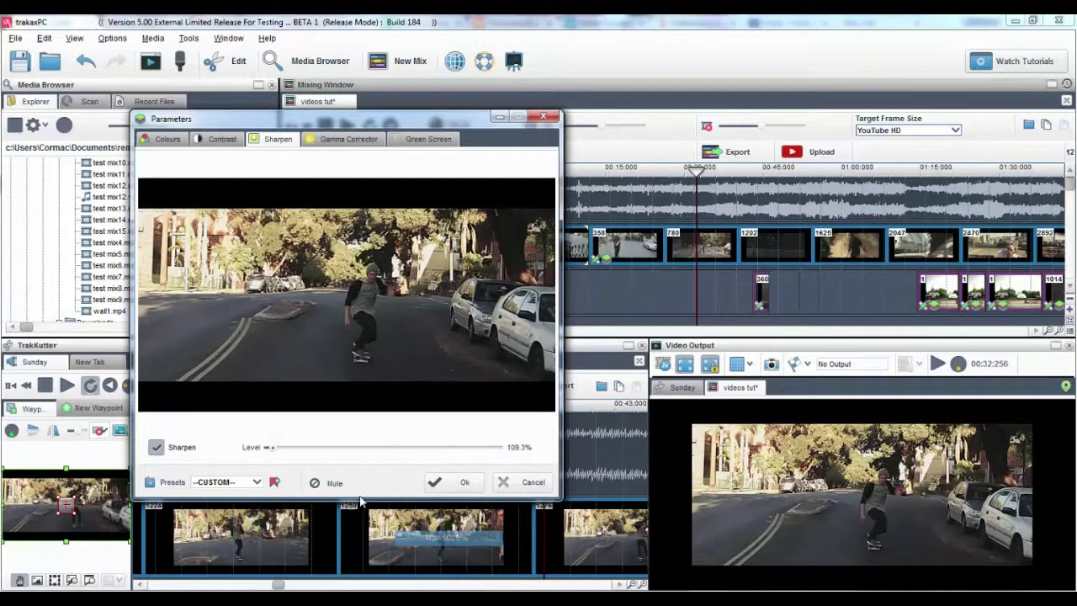
{"action": "mouse_move", "coordinate": [273, 452]}
{"action": "left_mouse_down"}
{"action": "mouse_move", "coordinate": [421, 457]}
{"action": "mouse_move", "coordinate": [277, 456]}
{"action": "mouse_move", "coordinate": [296, 456]}
{"action": "left_mouse_up"}
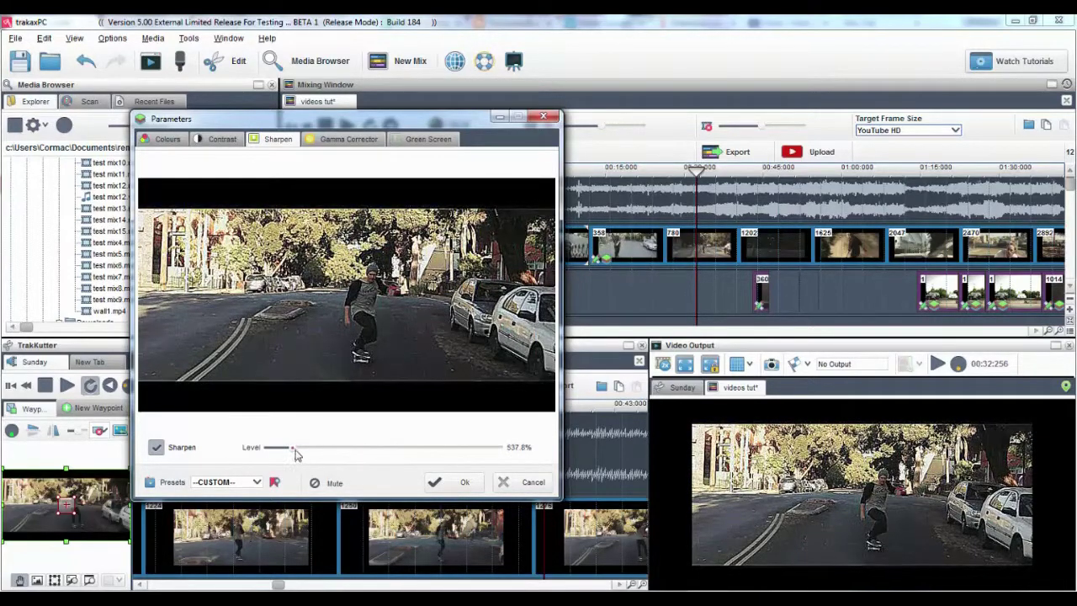
{"action": "right_click", "coordinate": [291, 452]}
{"action": "left_click", "coordinate": [339, 487]}
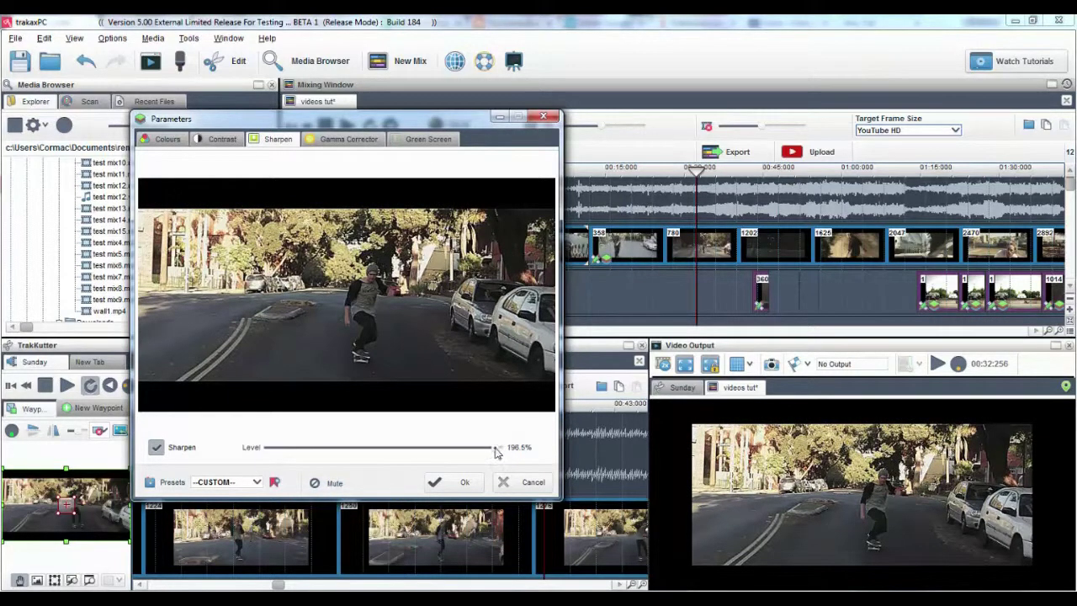
{"action": "left_click_drag", "start_coordinate": [496, 452], "coordinate": [423, 449]}
- Raise the clip's gamma correction to 18.8%
{"action": "left_click", "coordinate": [333, 148]}
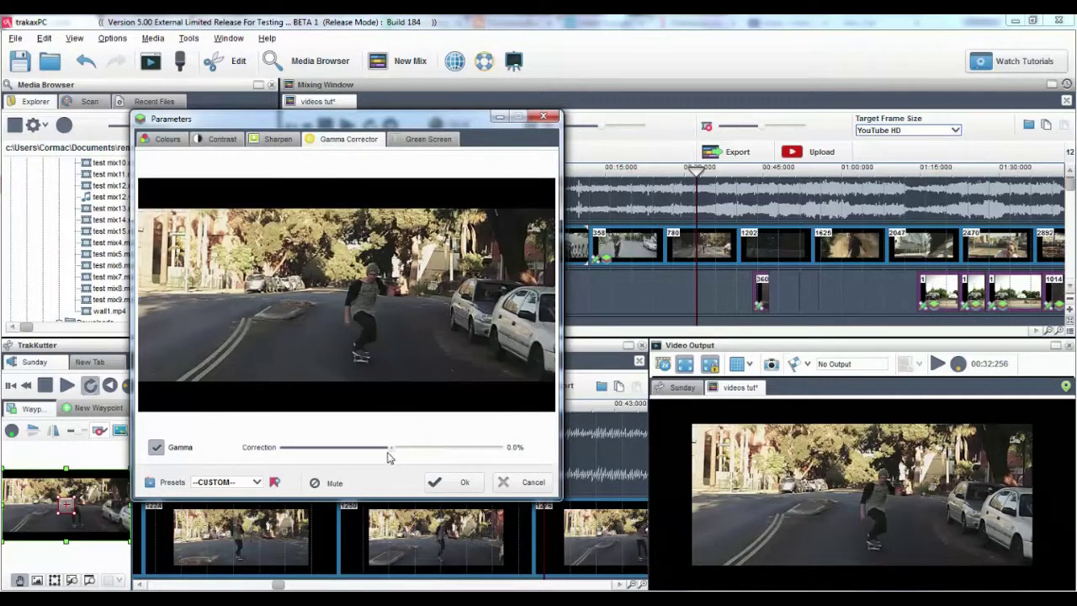
{"action": "mouse_move", "coordinate": [389, 454]}
{"action": "left_mouse_down"}
{"action": "mouse_move", "coordinate": [277, 455]}
{"action": "mouse_move", "coordinate": [454, 455]}
{"action": "mouse_move", "coordinate": [353, 454]}
{"action": "mouse_move", "coordinate": [445, 454]}
{"action": "mouse_move", "coordinate": [398, 454]}
{"action": "mouse_move", "coordinate": [413, 452]}
{"action": "left_mouse_up"}
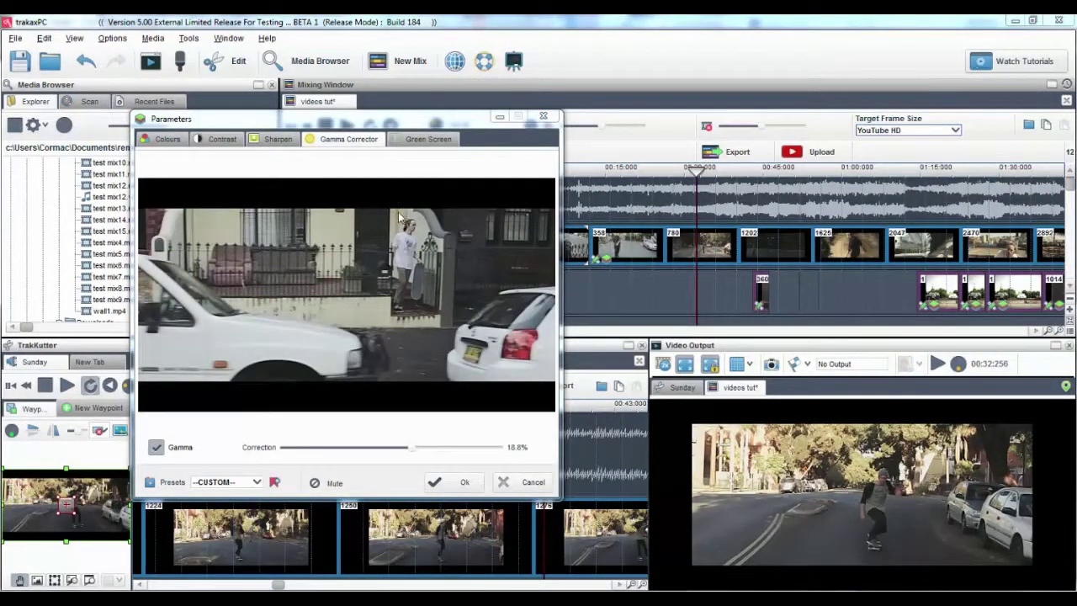
- Leave green screen keying off and cancel saving a preset
{"action": "left_click", "coordinate": [409, 143]}
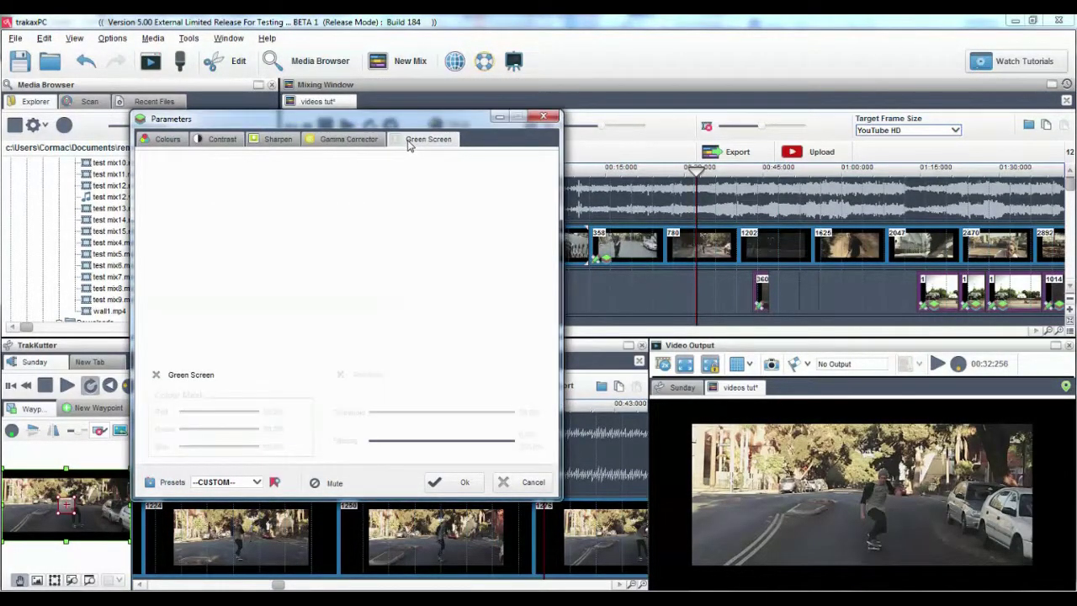
{"action": "left_click", "coordinate": [156, 376]}
{"action": "left_click", "coordinate": [157, 375]}
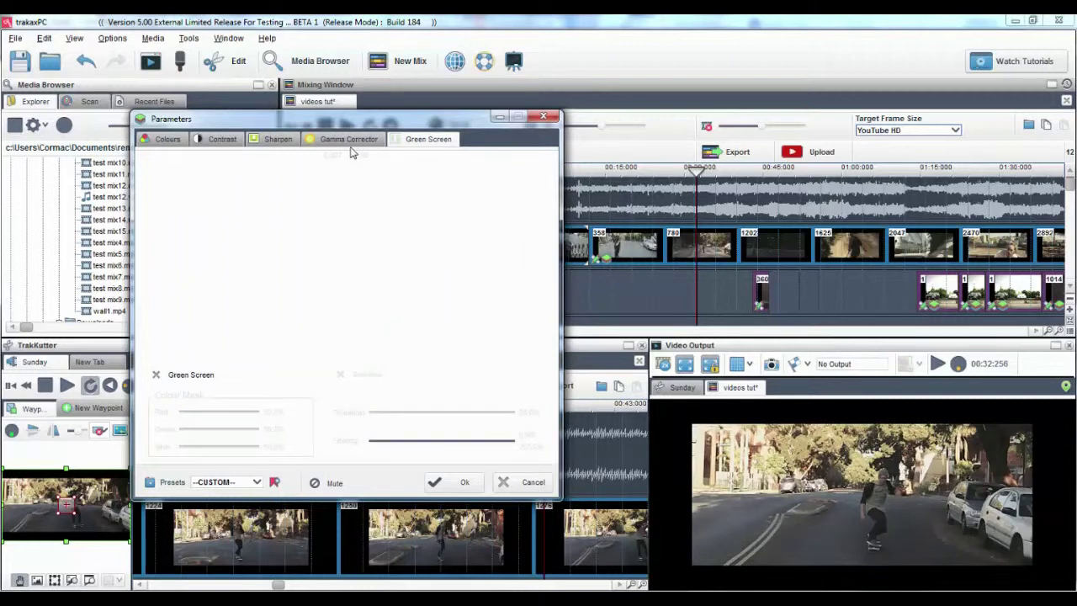
{"action": "left_click", "coordinate": [168, 140]}
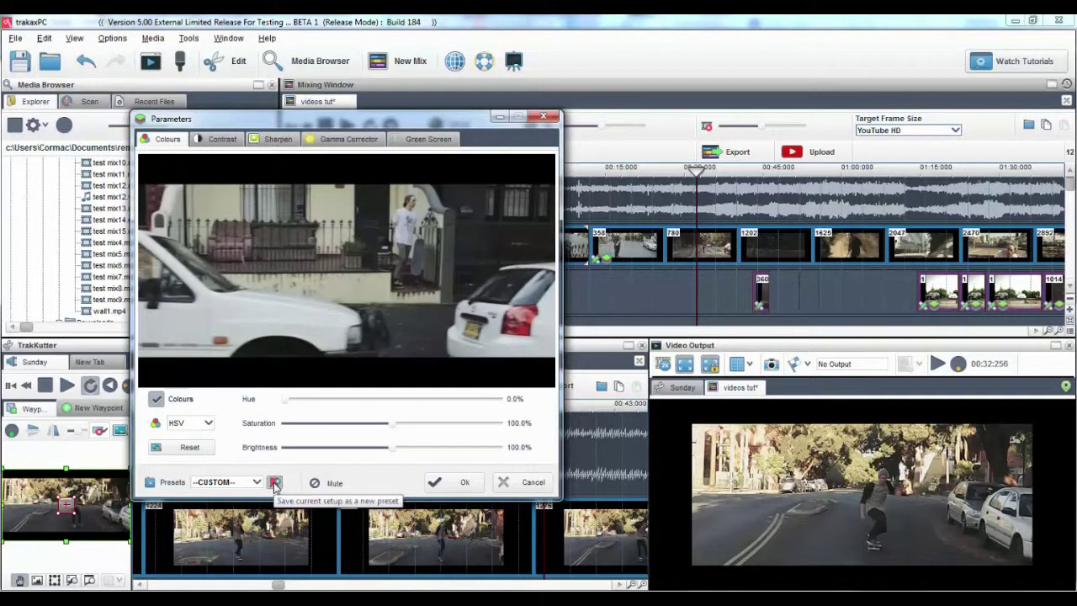
{"action": "left_click", "coordinate": [275, 483]}
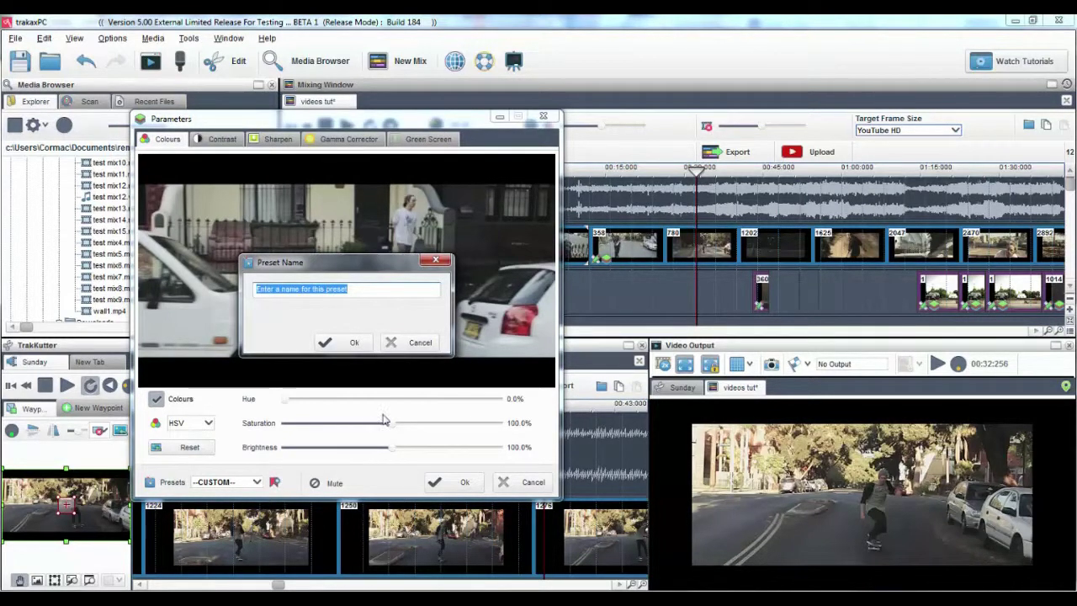
{"action": "left_click", "coordinate": [413, 342]}
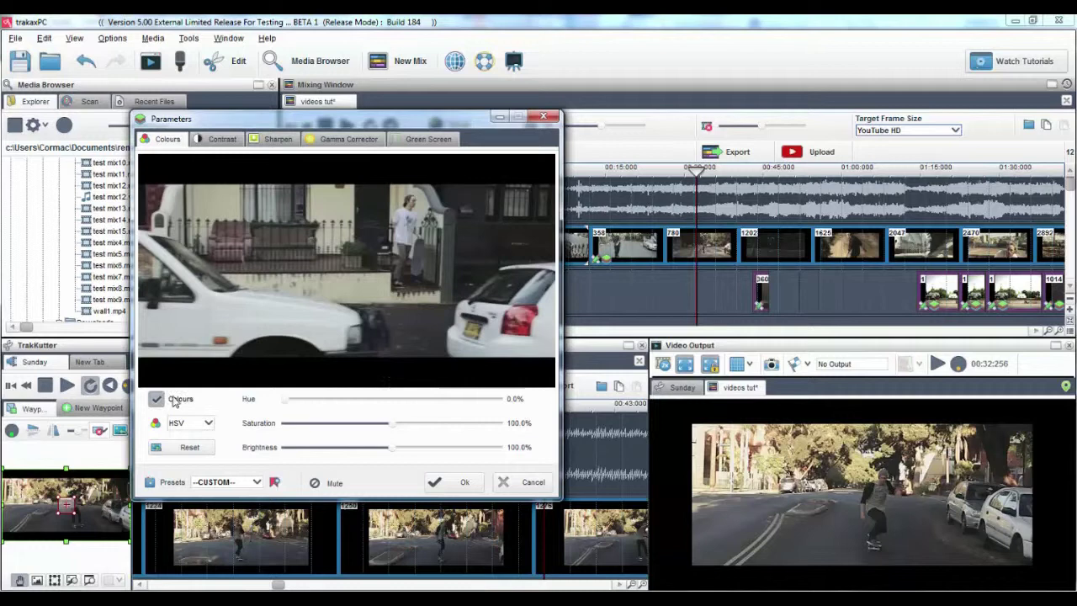
- Compare with the colour adjustment disabled and bypassed, then confirm the grade with Ok
{"action": "left_click", "coordinate": [155, 400]}
{"action": "left_click", "coordinate": [156, 400]}
{"action": "left_click", "coordinate": [316, 486]}
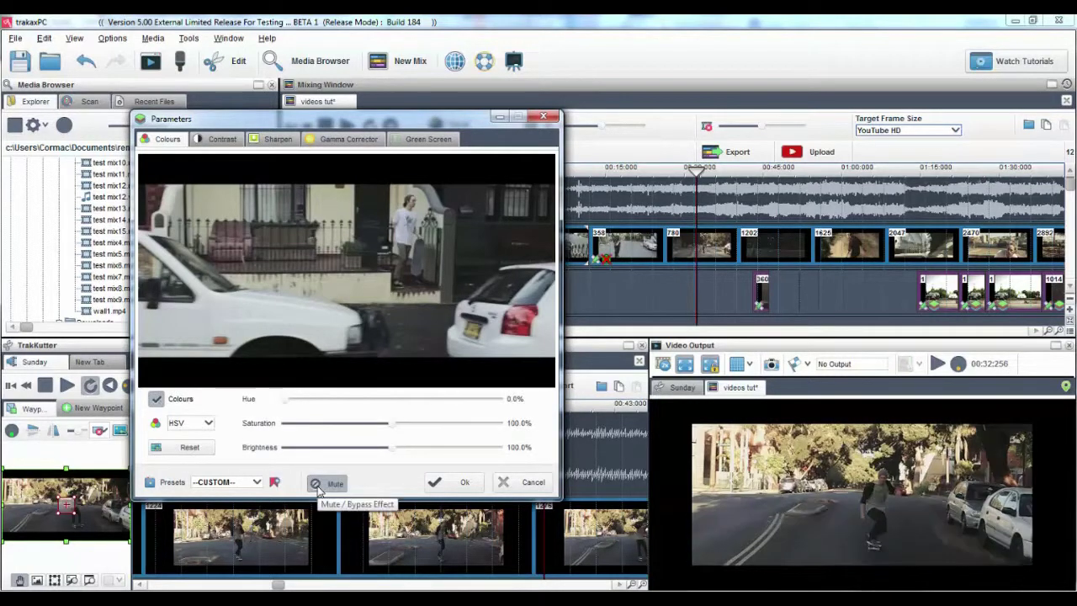
{"action": "left_click", "coordinate": [318, 490]}
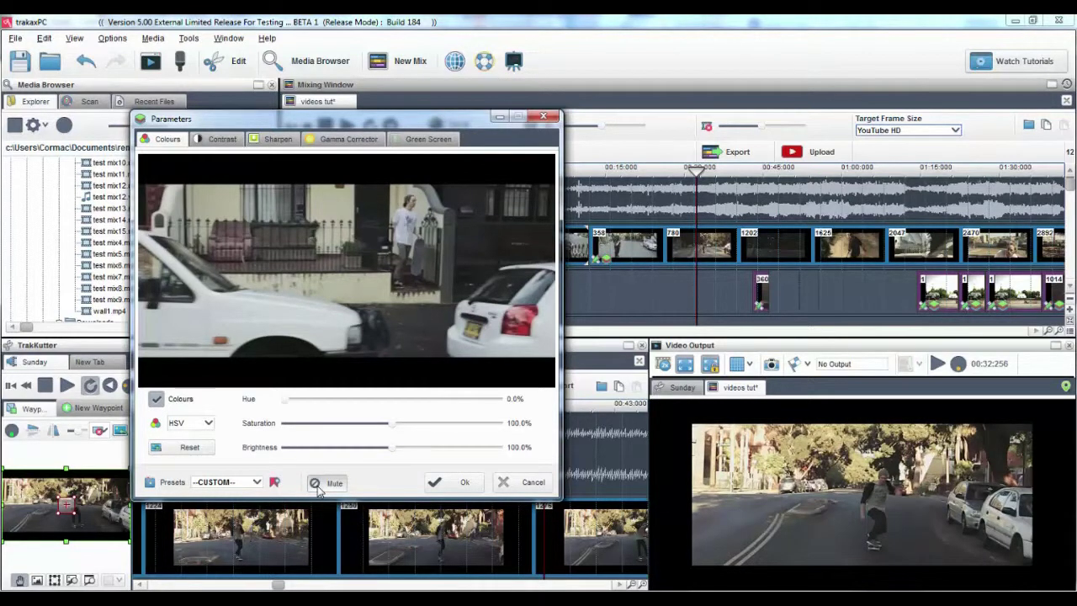
{"action": "left_click", "coordinate": [460, 484]}
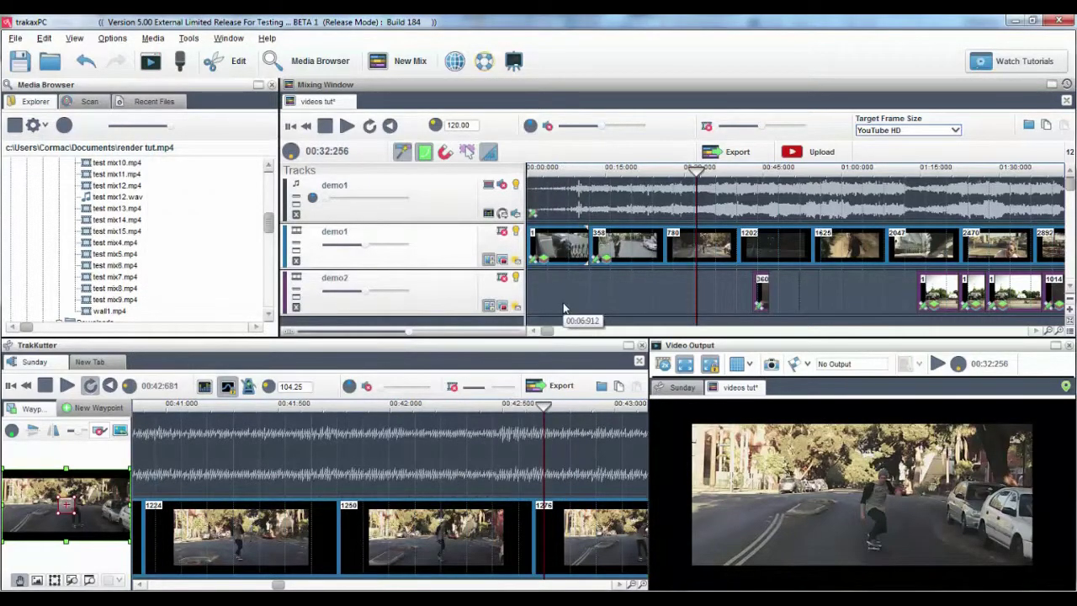
- Add Colour Adjust to the demo1 clip with red 44.7% and green 147.1%
{"action": "right_click", "coordinate": [667, 244]}
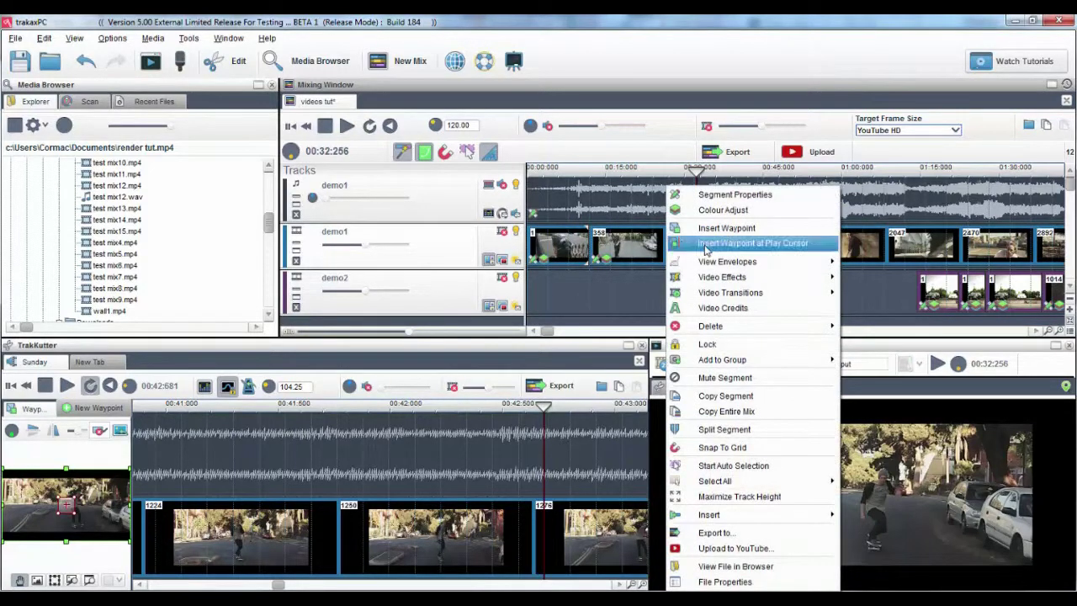
{"action": "mouse_move", "coordinate": [721, 277]}
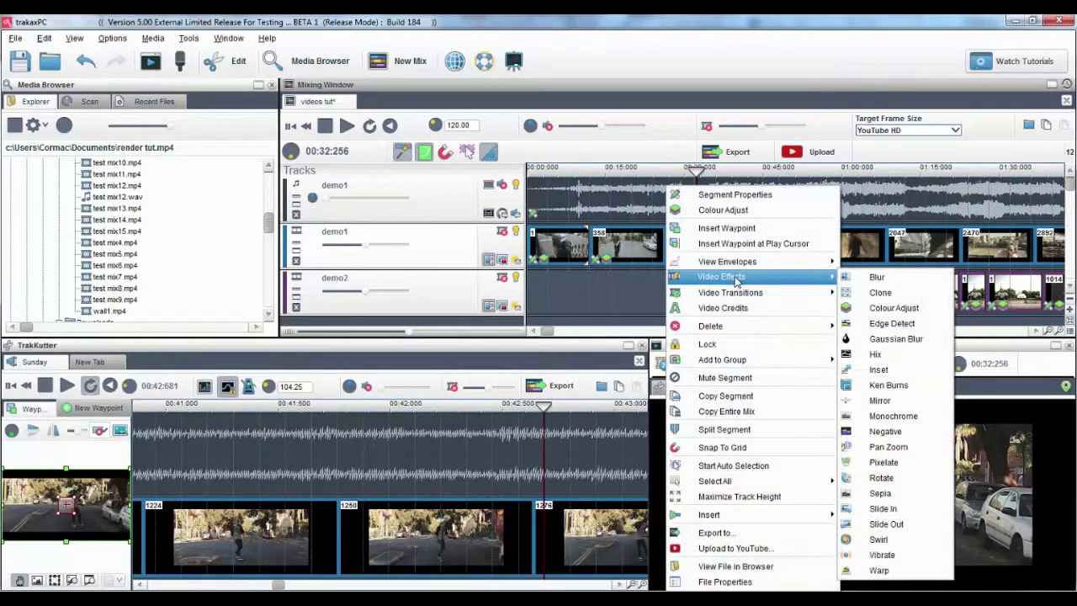
{"action": "left_click", "coordinate": [885, 308]}
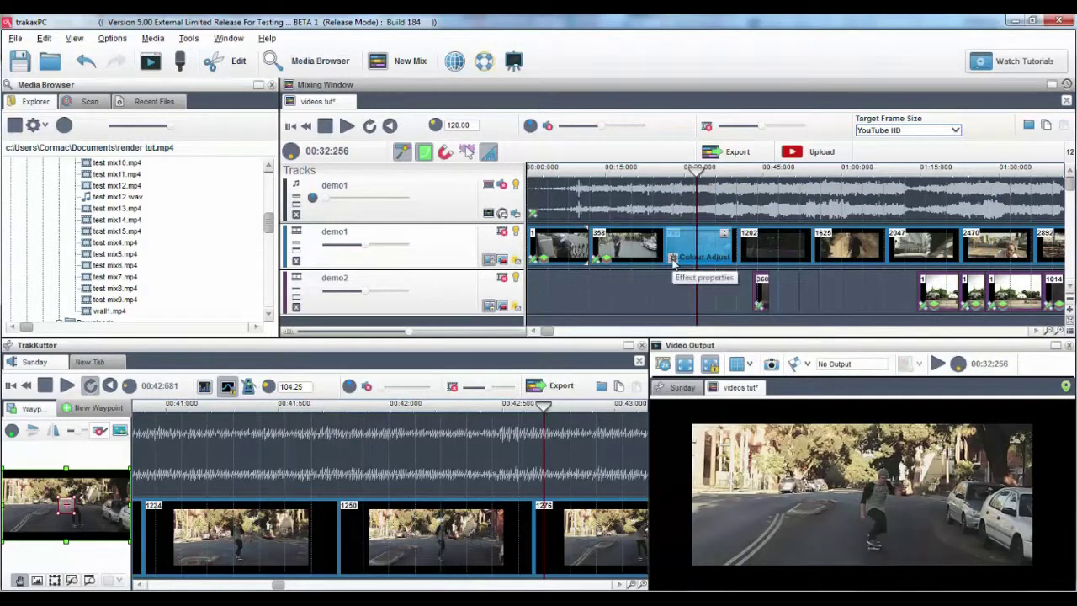
{"action": "left_click", "coordinate": [673, 261]}
{"action": "left_click_drag", "start_coordinate": [726, 245], "coordinate": [92, 123]}
{"action": "left_click_drag", "start_coordinate": [268, 396], "coordinate": [207, 396]}
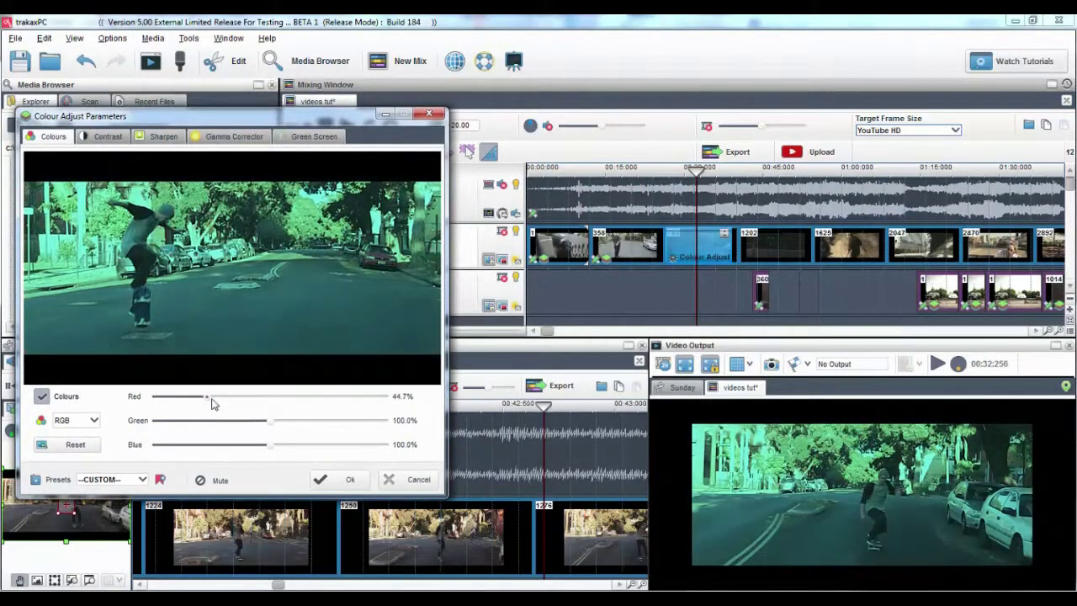
{"action": "left_click_drag", "start_coordinate": [269, 421], "coordinate": [304, 420]}
{"action": "left_click", "coordinate": [345, 480]}
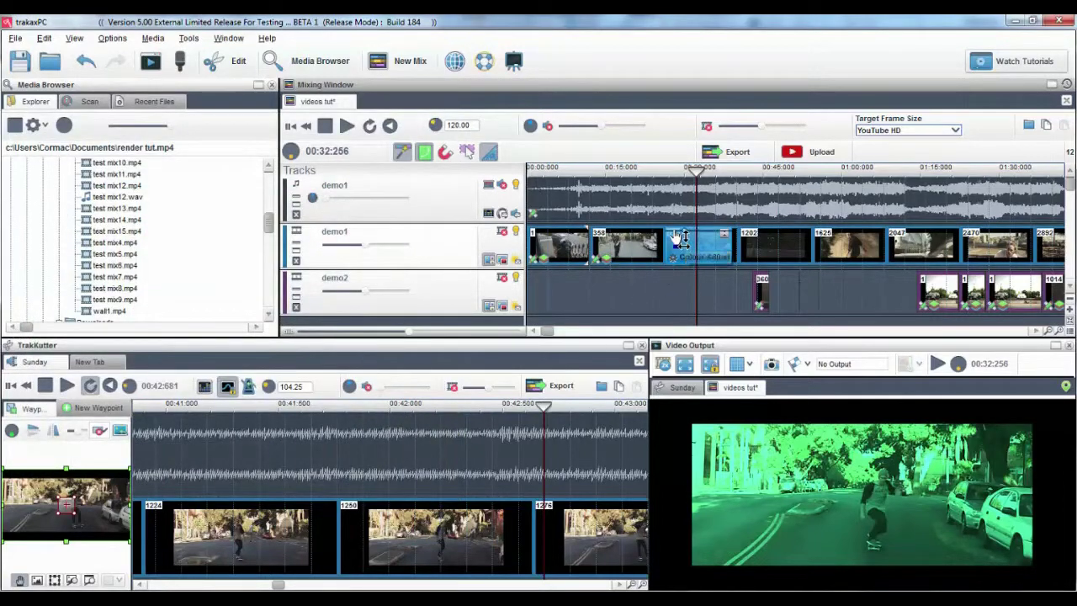
- Play back the green-tinted section, then extend the Colour Adjust effect to about 00:46
{"action": "left_click", "coordinate": [666, 283]}
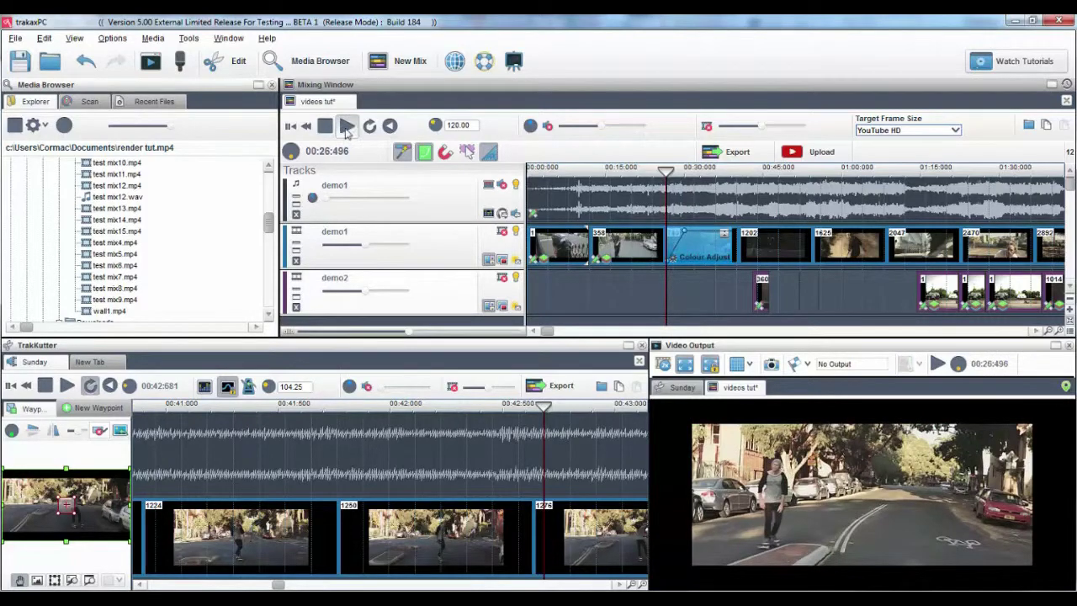
{"action": "left_click", "coordinate": [347, 125]}
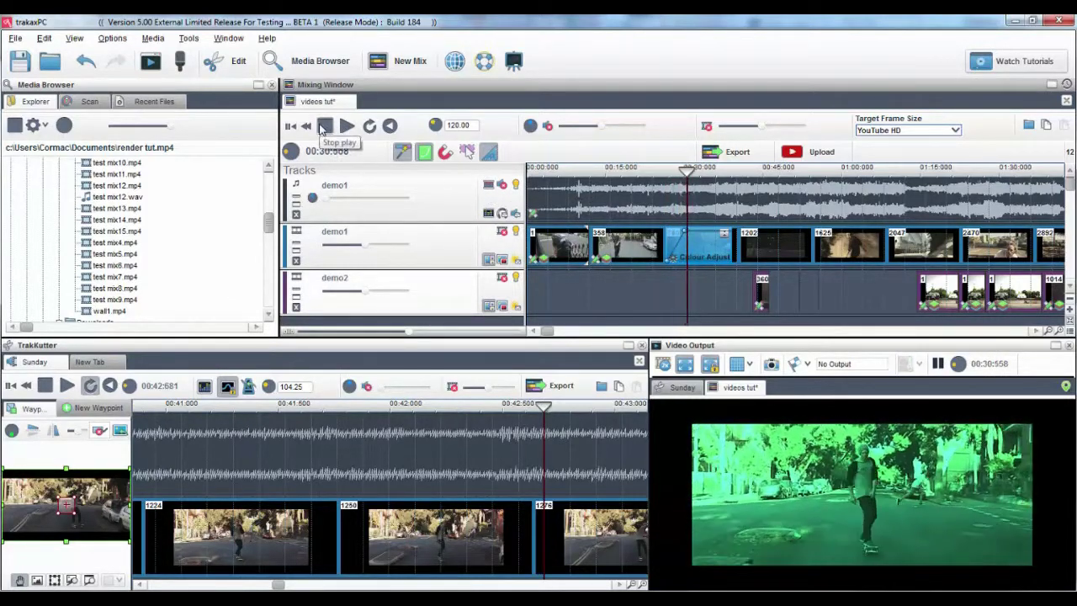
{"action": "left_click", "coordinate": [325, 125]}
{"action": "mouse_move", "coordinate": [732, 257]}
{"action": "left_mouse_down"}
{"action": "mouse_move", "coordinate": [755, 261]}
{"action": "mouse_move", "coordinate": [631, 237]}
{"action": "left_mouse_up"}
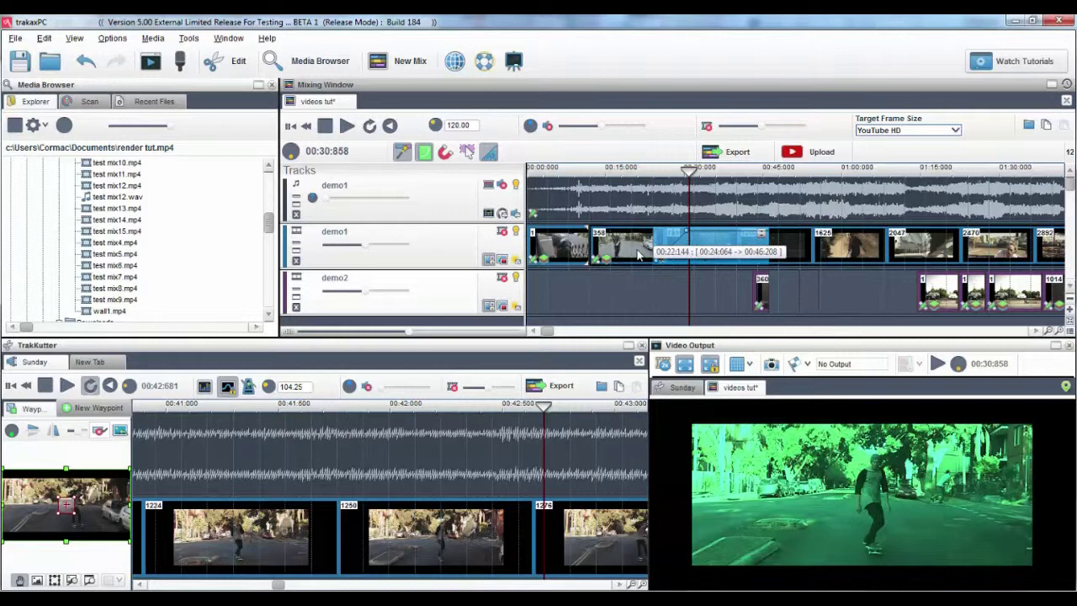